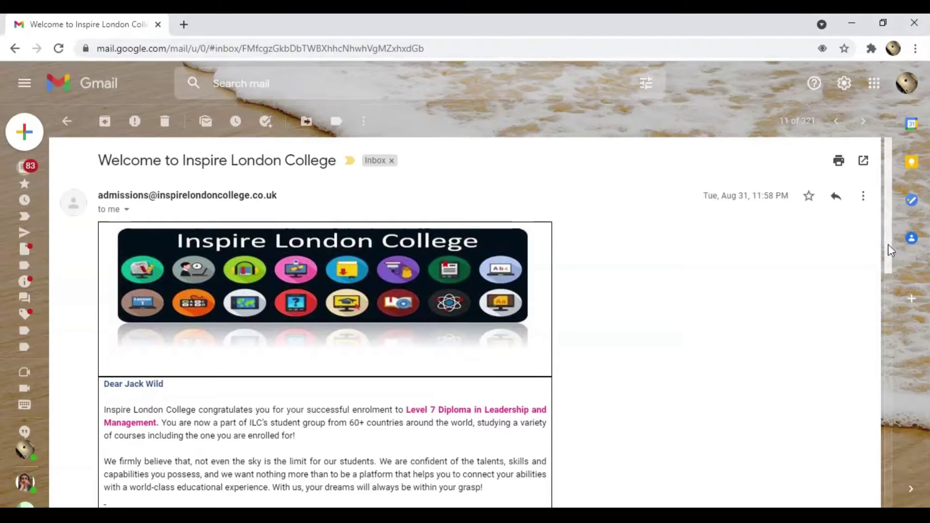
Step: Open the college Moodle site from the email and log in with the student's username and password
left_click_drag(888, 244, 885, 413)
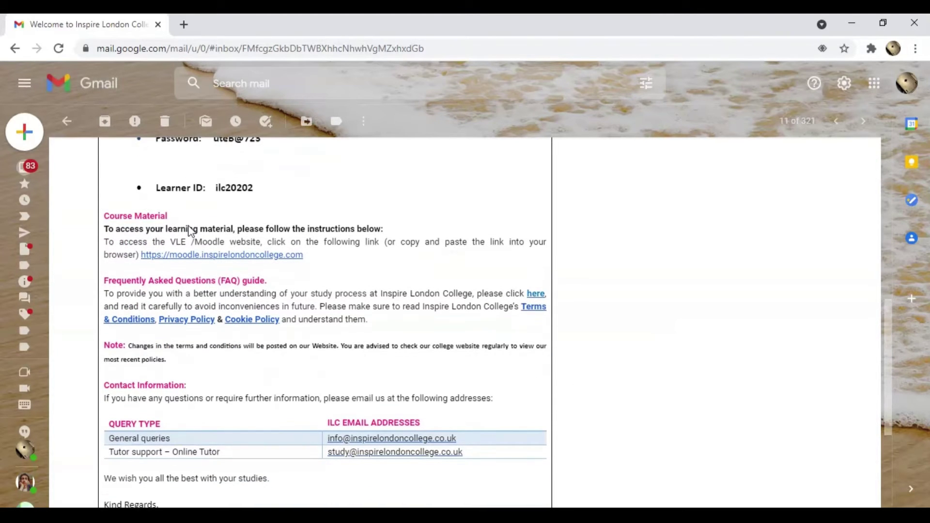
left_click(219, 256)
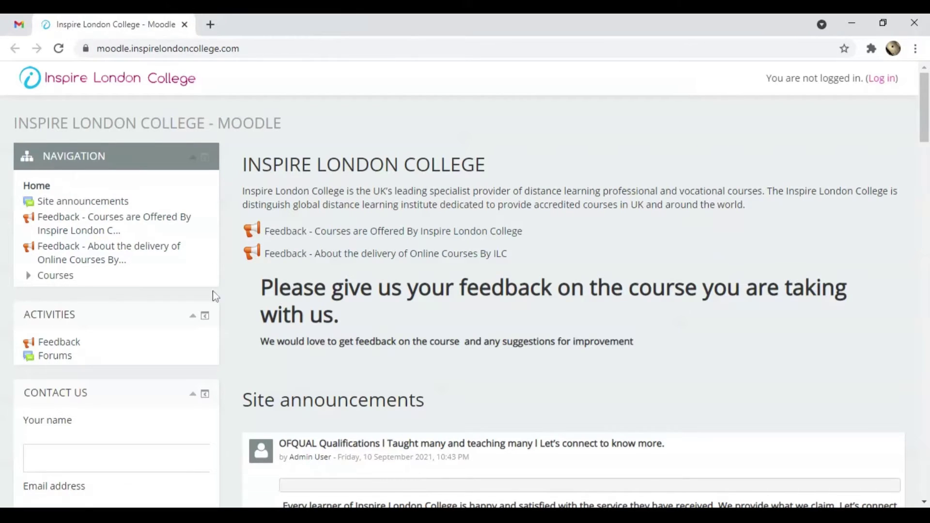
left_click(883, 78)
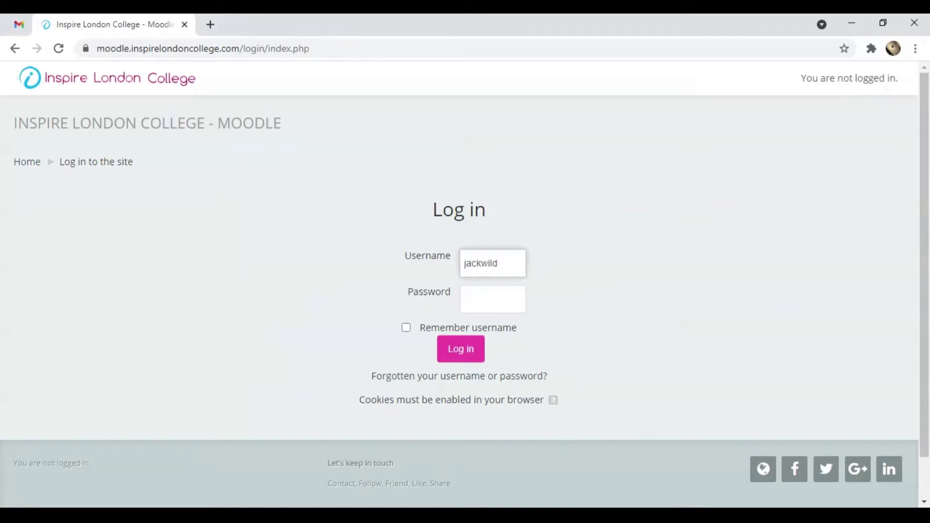
key("Tab")
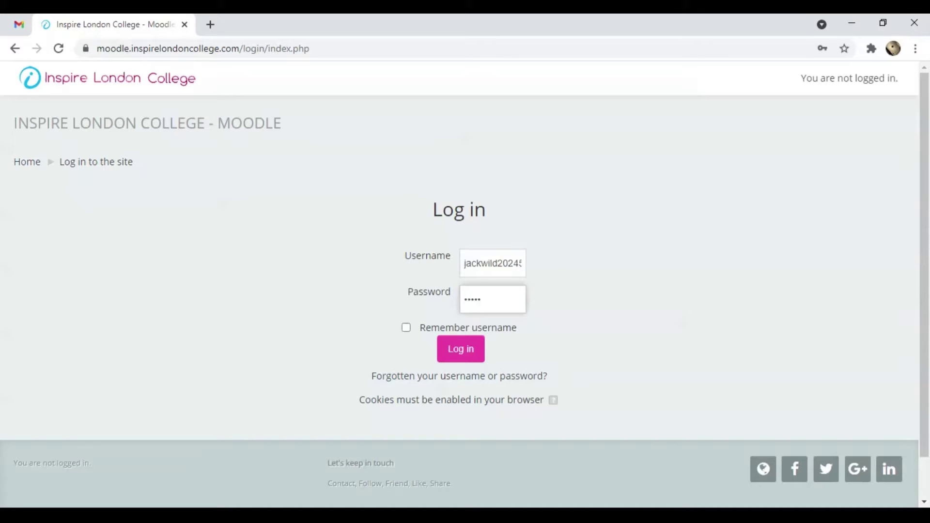
key("Return")
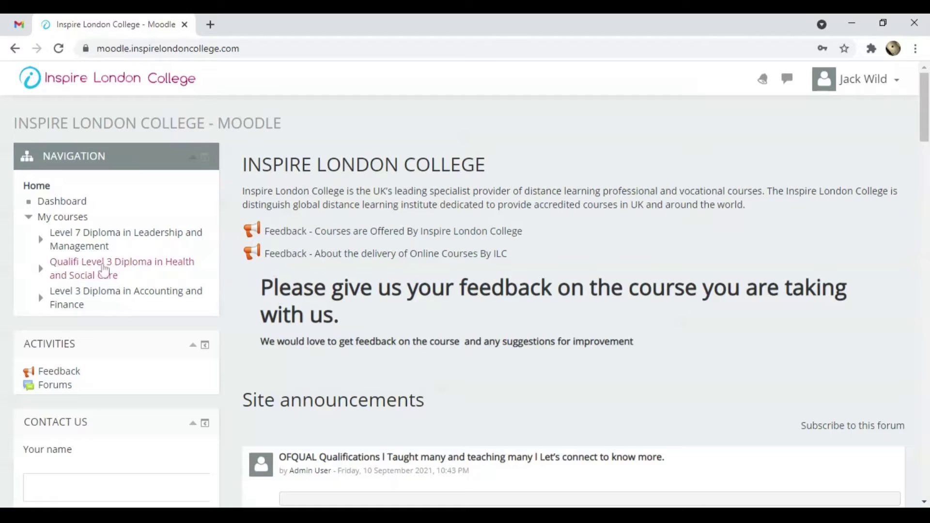
Step: Open the Qualifi Level 3 Diploma in Health and Social Care category and choose the Unit 1 - HSC301 course
mouse_move(201, 284)
left_mouse_down()
mouse_move(103, 261)
mouse_move(48, 261)
left_mouse_up()
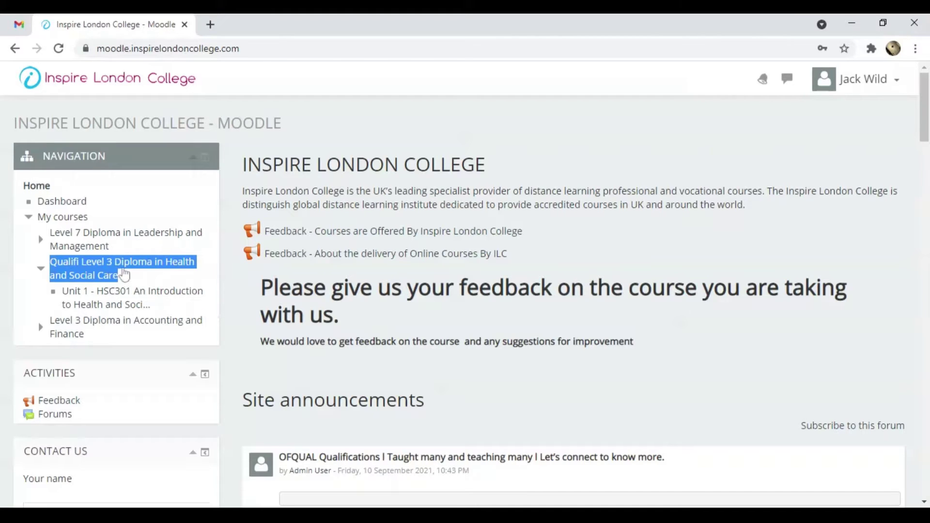
left_click(139, 267)
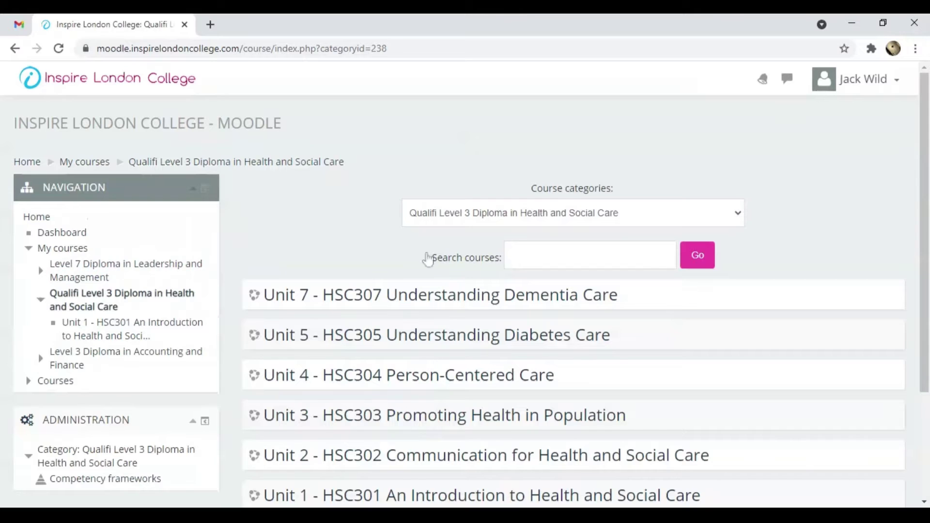
scroll(779, 238, "down", 3)
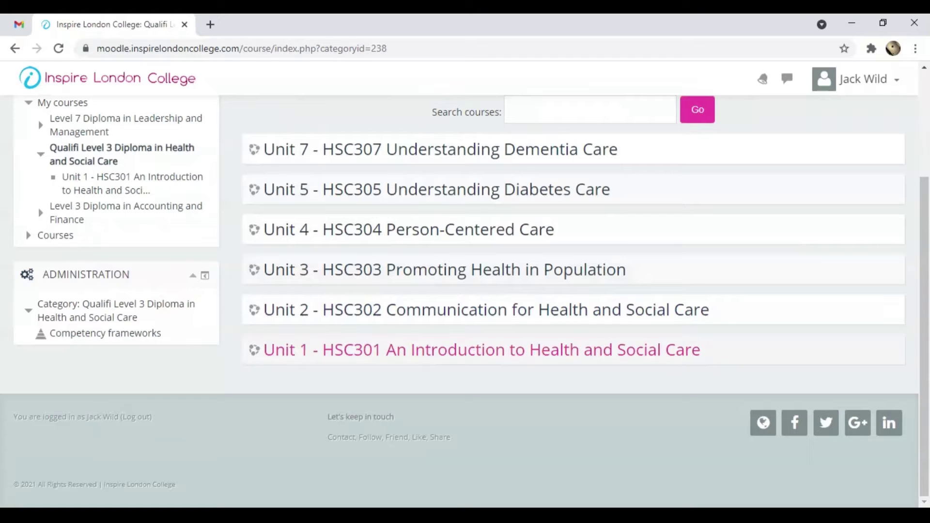
left_click(675, 361)
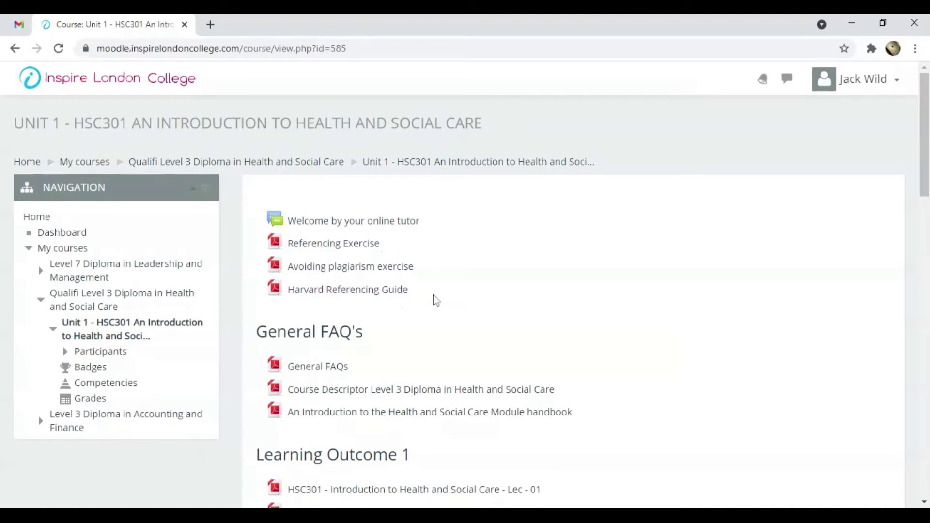
Step: Scroll the HSC301 course page past General FAQ's and the learning outcome readings to the assignment sections
scroll(432, 301, "down", 1)
scroll(432, 248, "down", 2)
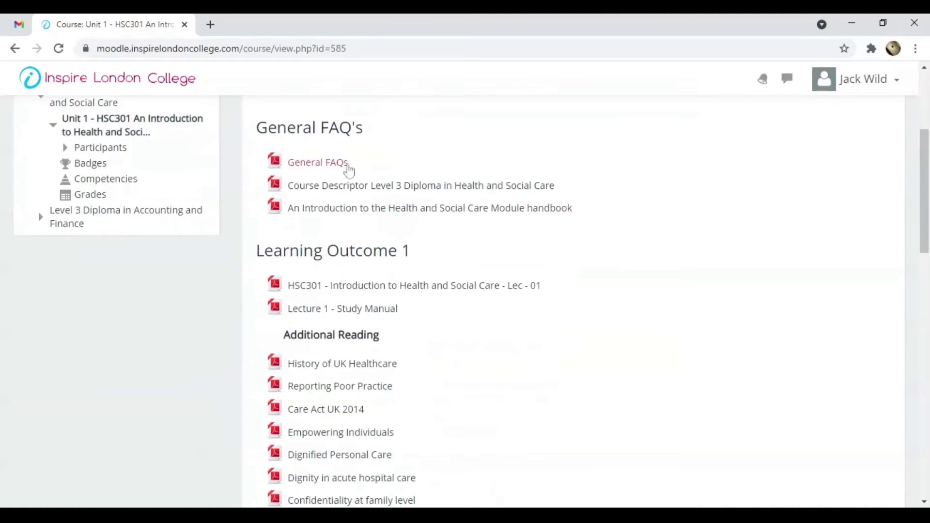
left_click_drag(368, 130, 254, 128)
left_click(258, 141)
scroll(581, 247, "down", 1)
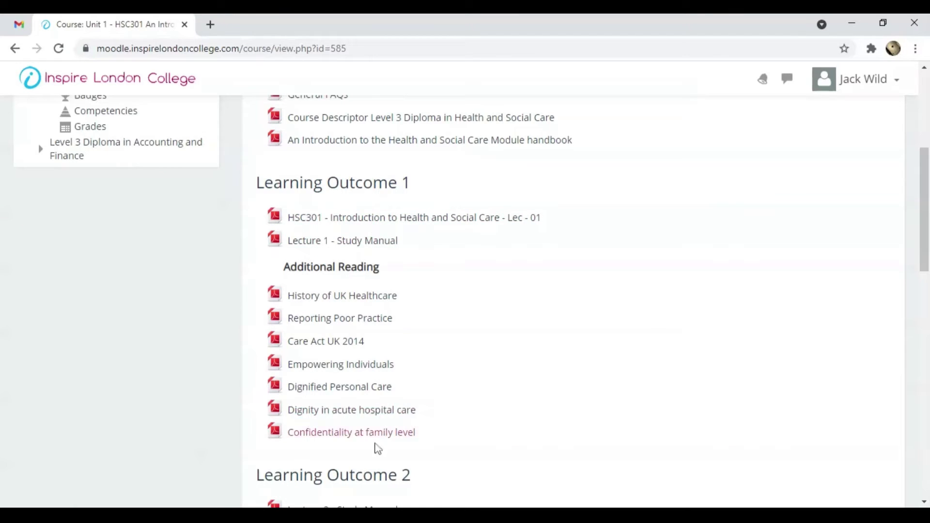
scroll(452, 357, "down", 2)
scroll(451, 357, "down", 1)
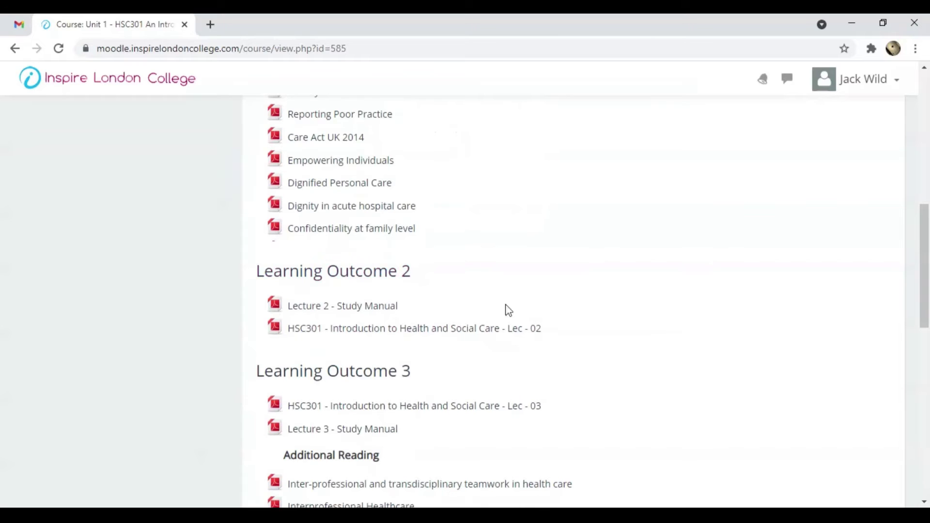
scroll(656, 326, "down", 3)
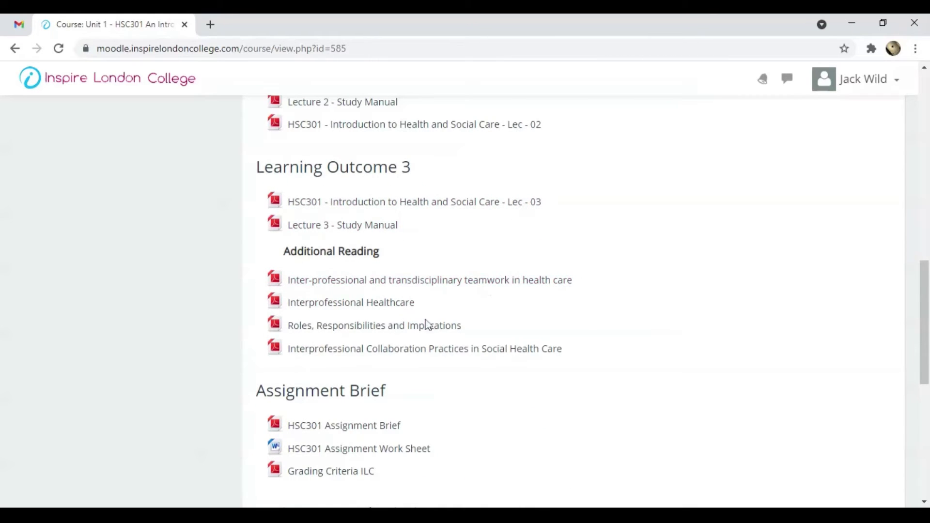
scroll(465, 377, "down", 3)
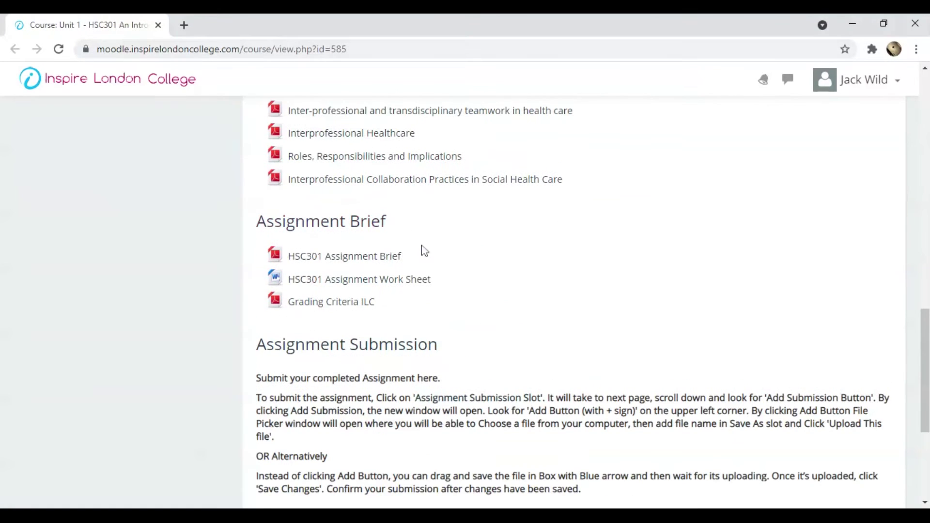
Step: Review the Assignment Brief items (Brief, Work Sheet, Grading Criteria ILC) and the Assignment Submission Slot
left_click_drag(413, 218, 247, 222)
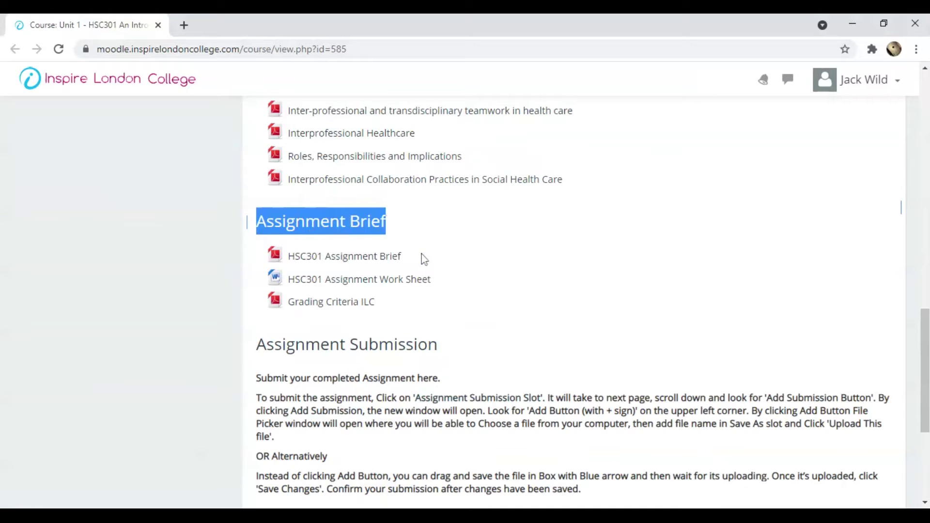
left_click_drag(421, 256, 325, 264)
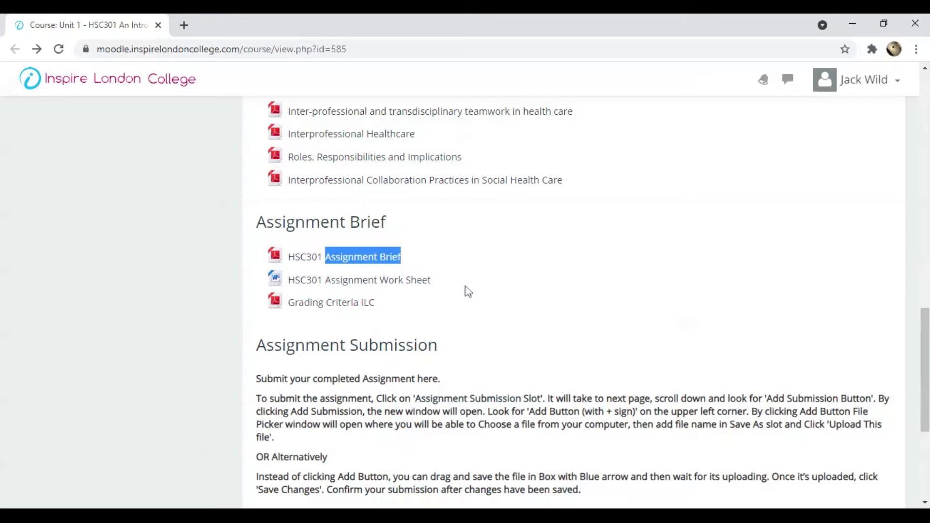
left_click_drag(431, 281, 325, 280)
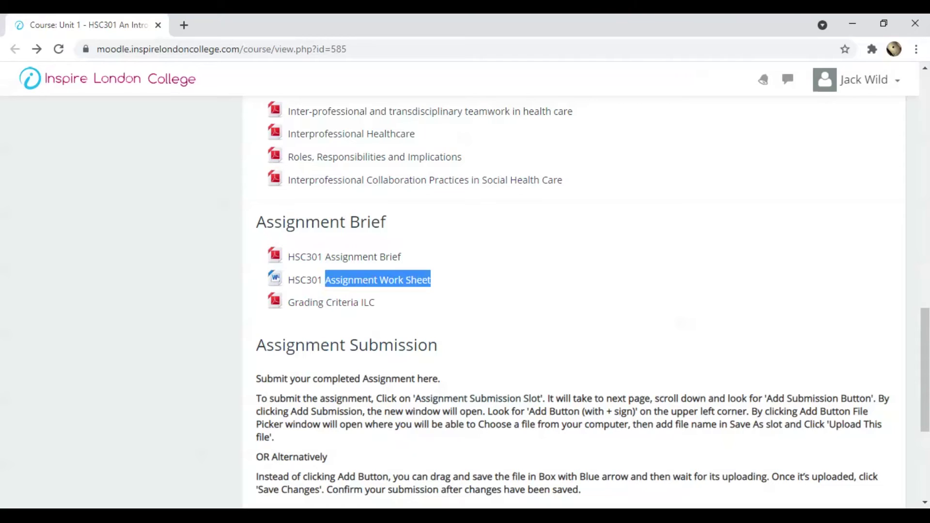
left_click_drag(390, 309, 286, 315)
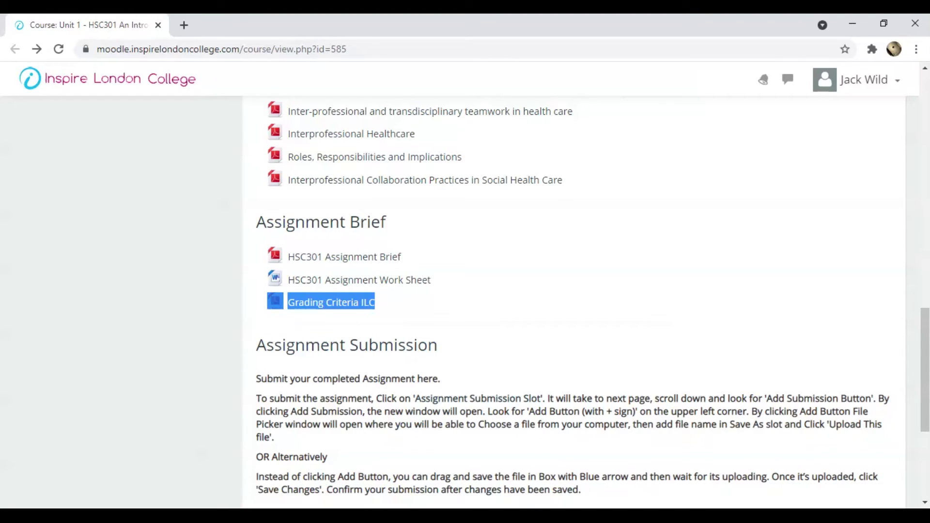
left_click(432, 326)
scroll(429, 325, "down", 4)
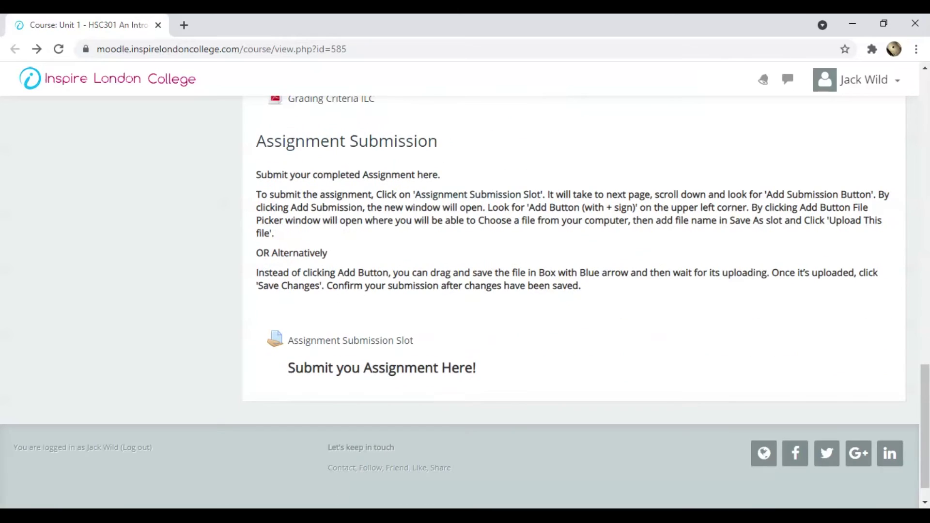
left_click_drag(420, 345, 300, 354)
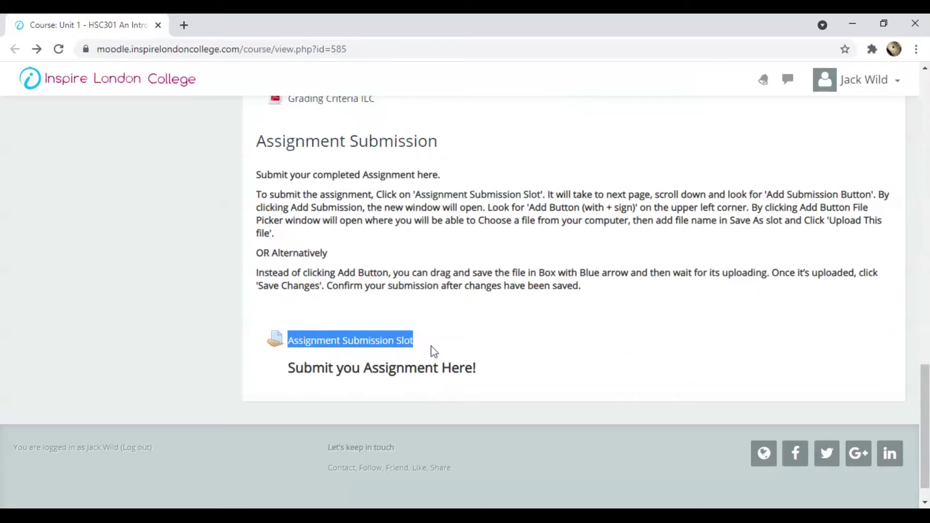
left_click(434, 357)
Step: Download and open the HSC301 Assignment Work Sheet
scroll(451, 317, "up", 4)
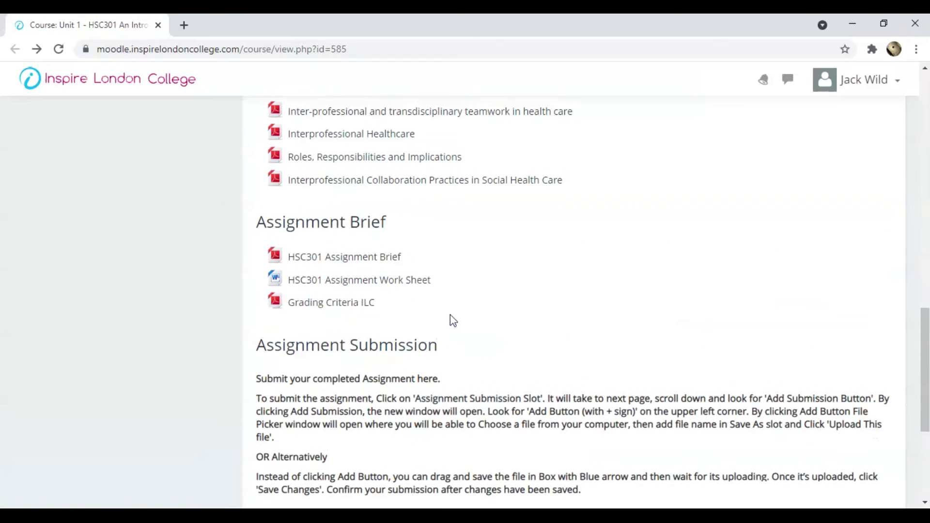
left_click_drag(431, 281, 287, 281)
left_click(501, 294)
left_click(340, 287)
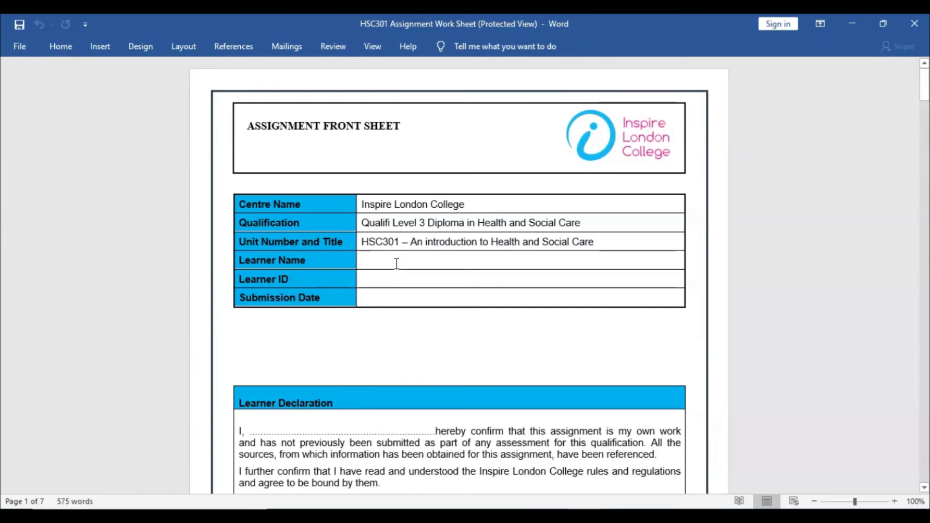
Step: Inspect the read-only front sheet's Learner Name, ID, declaration and signature fields, then reach the Table of Contents
left_click(397, 264)
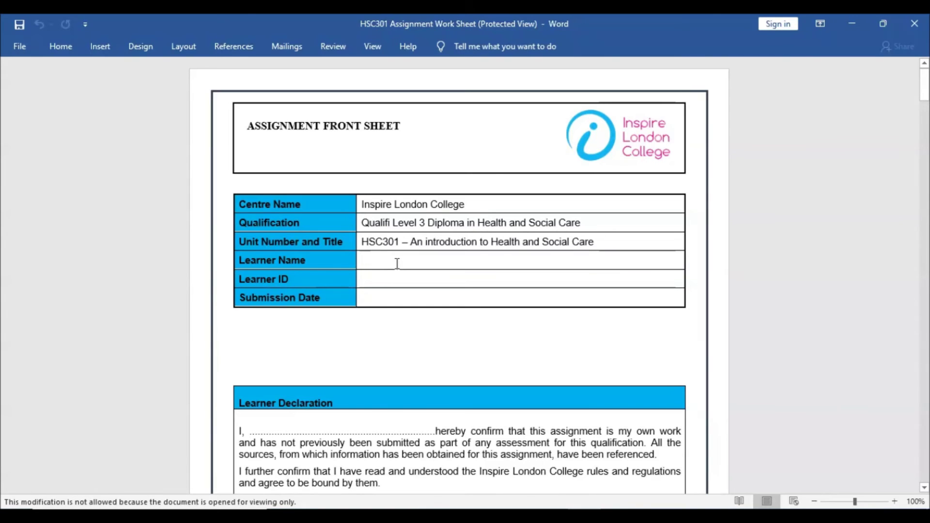
left_click(384, 279)
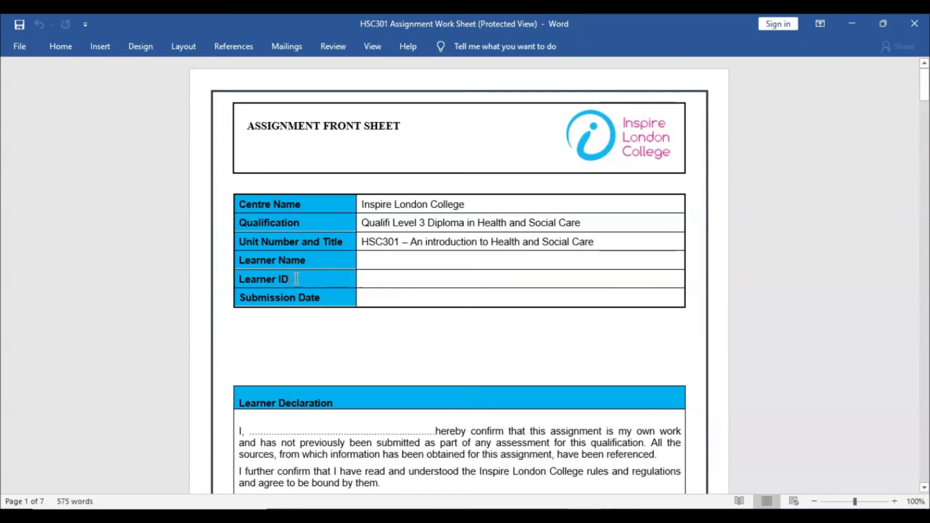
left_click_drag(296, 279, 233, 280)
left_click(337, 296)
scroll(553, 324, "down", 3)
left_click(300, 366)
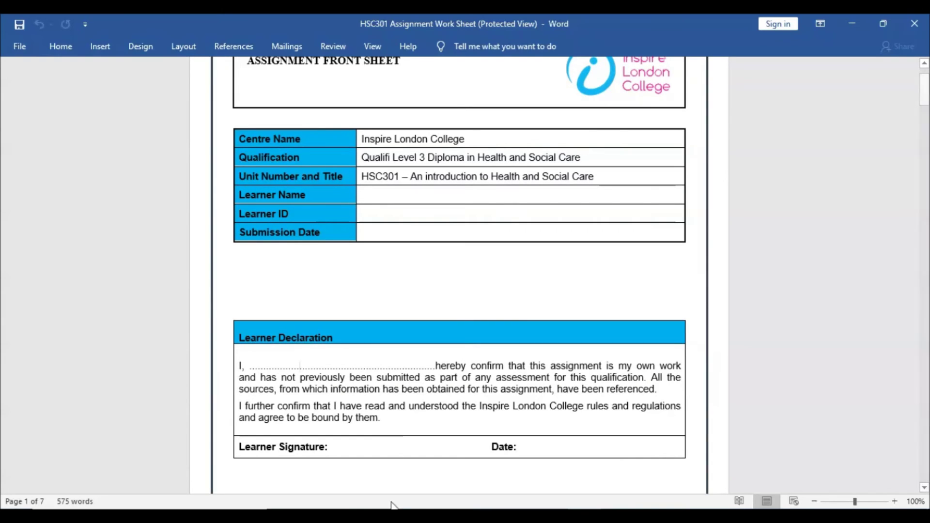
left_click(394, 450)
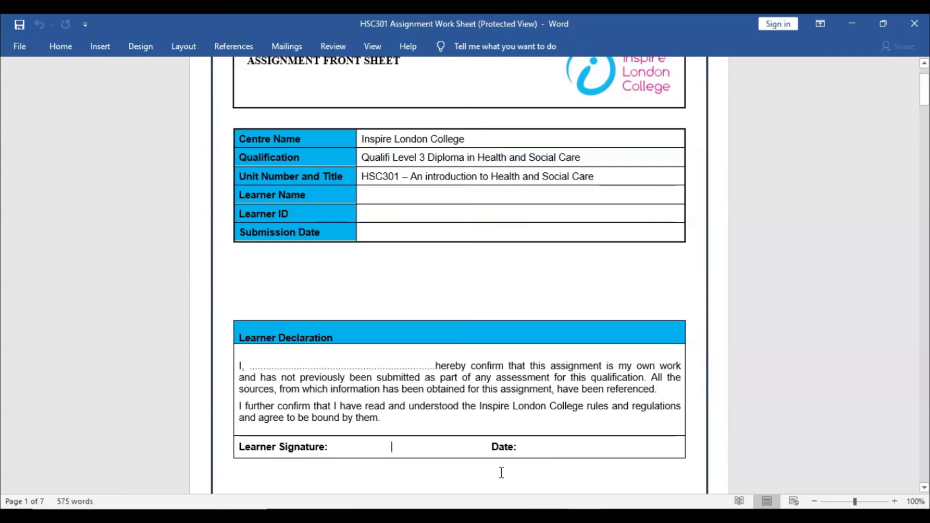
scroll(501, 473, "down", 15)
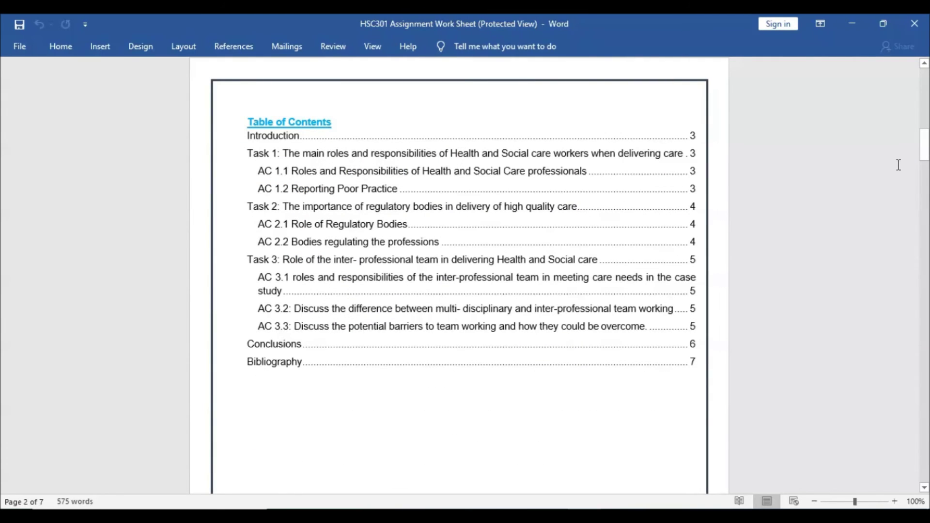
Step: Page through the worksheet's task sections to Conclusions and the Harvard-style Bibliography page
left_click_drag(923, 147, 923, 209)
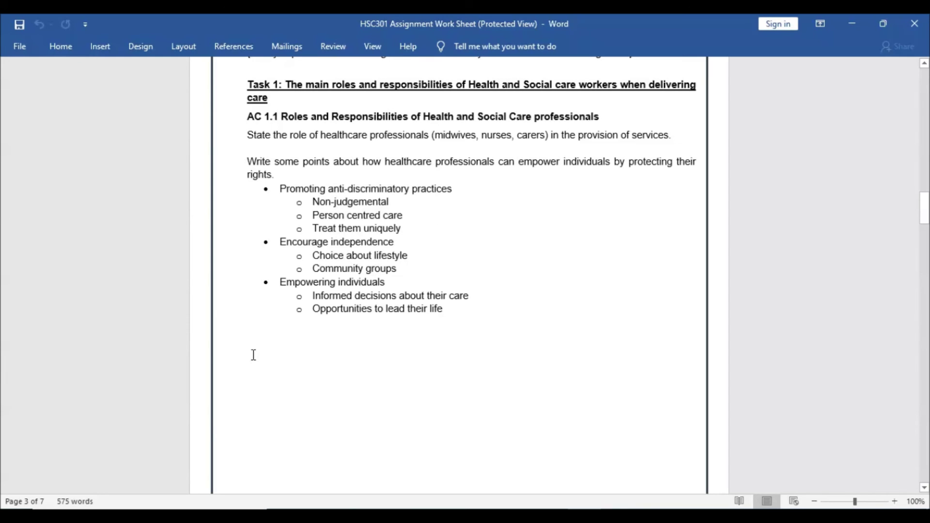
left_click_drag(261, 333, 257, 287)
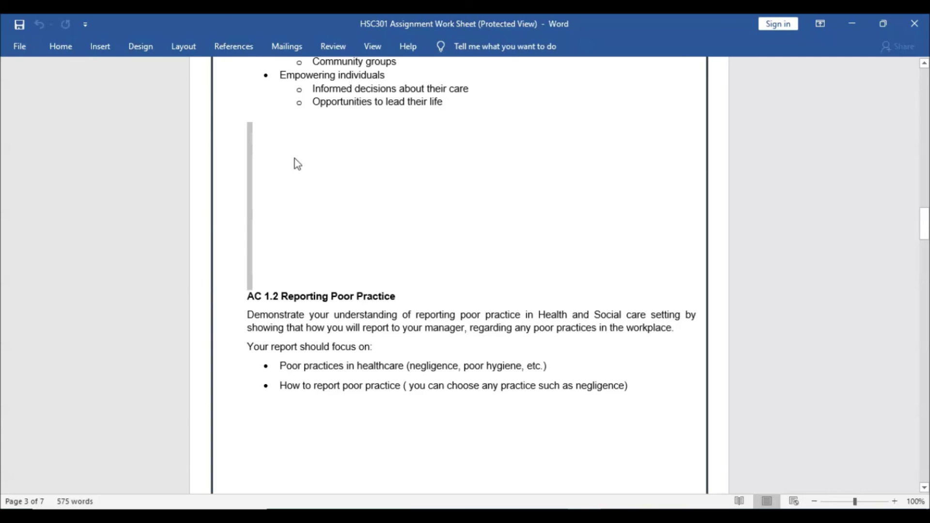
scroll(413, 274, "down", 2)
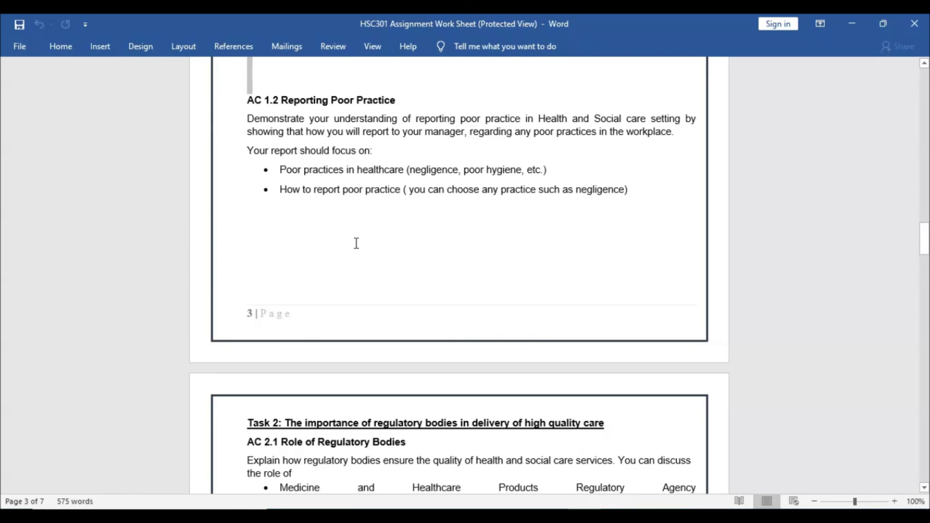
scroll(294, 303, "down", 7)
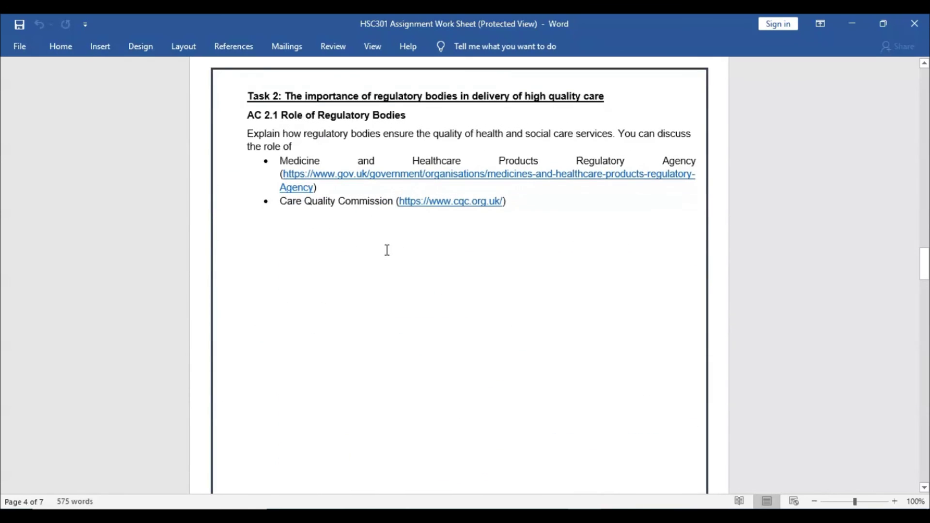
scroll(277, 241, "down", 20)
left_click(234, 160)
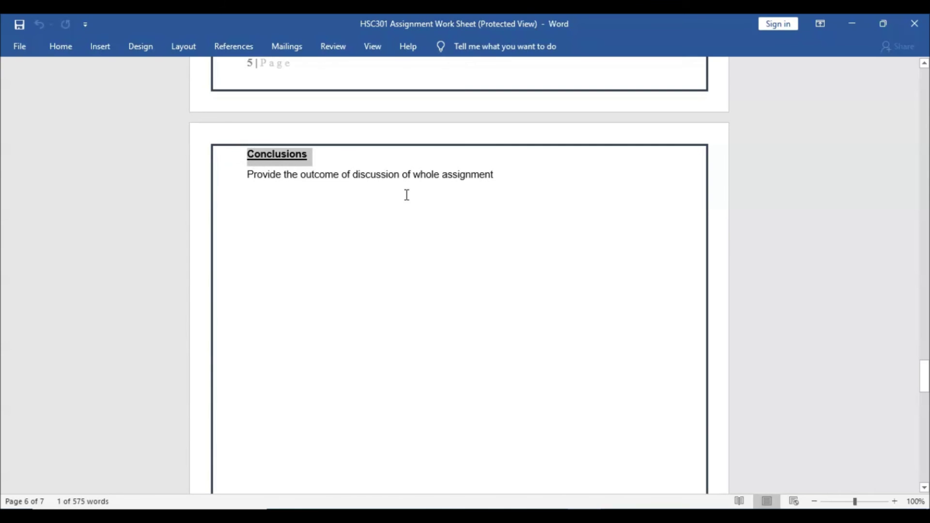
scroll(216, 218, "down", 14)
left_click(264, 217)
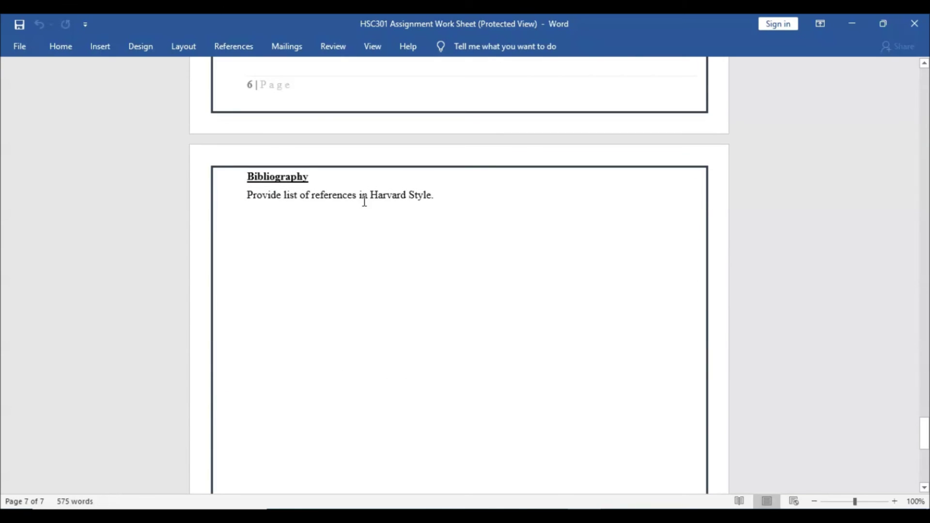
scroll(489, 235, "down", 2)
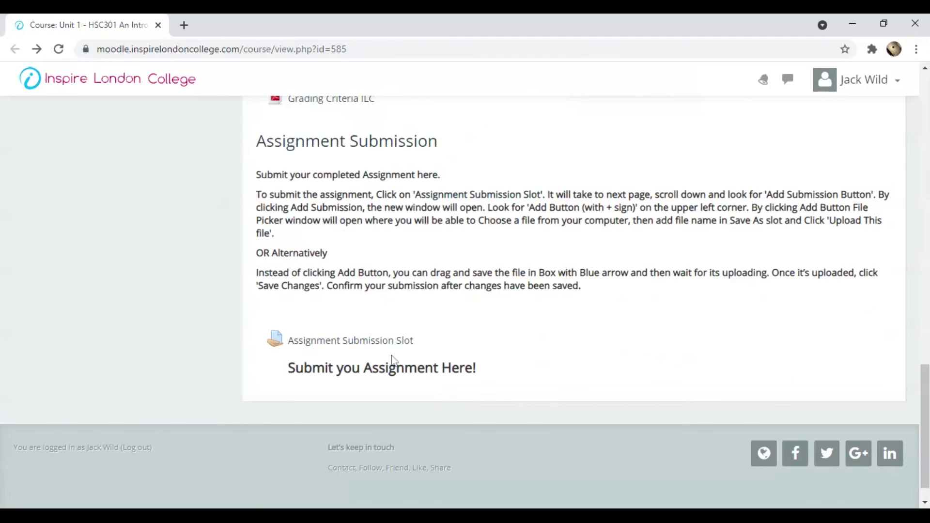
Step: Back in Moodle, highlight the Assignment Submission Slot link
left_click_drag(404, 340, 287, 341)
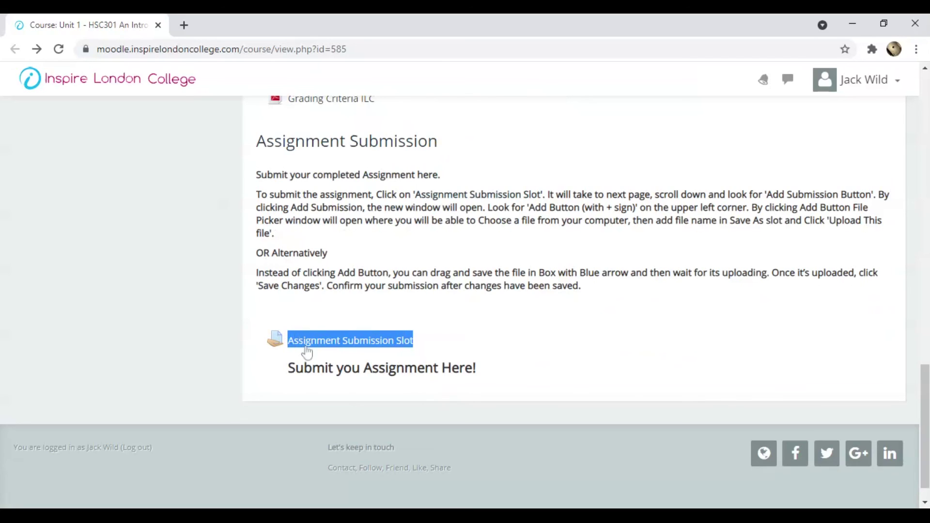